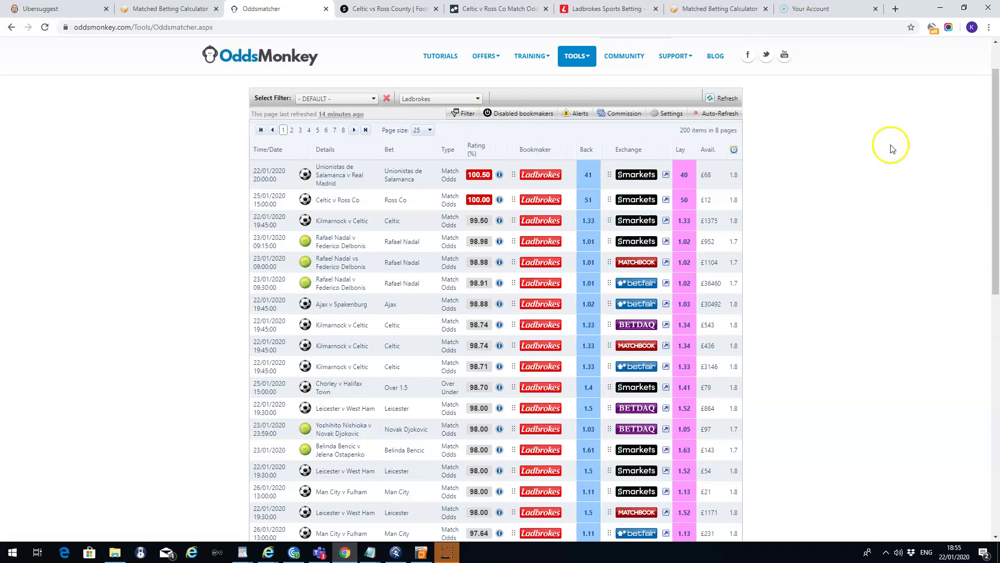
Browse the Oddsmatcher's bookmaker list and examine the back and lay odds of the Celtic v Ross Co match at Ladbrokes
click(466, 99)
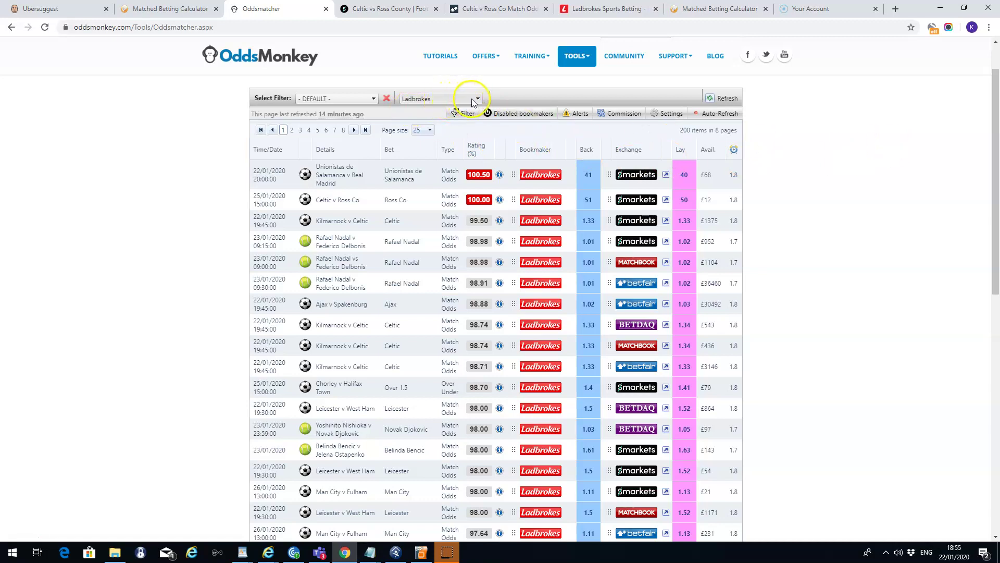
click(464, 99)
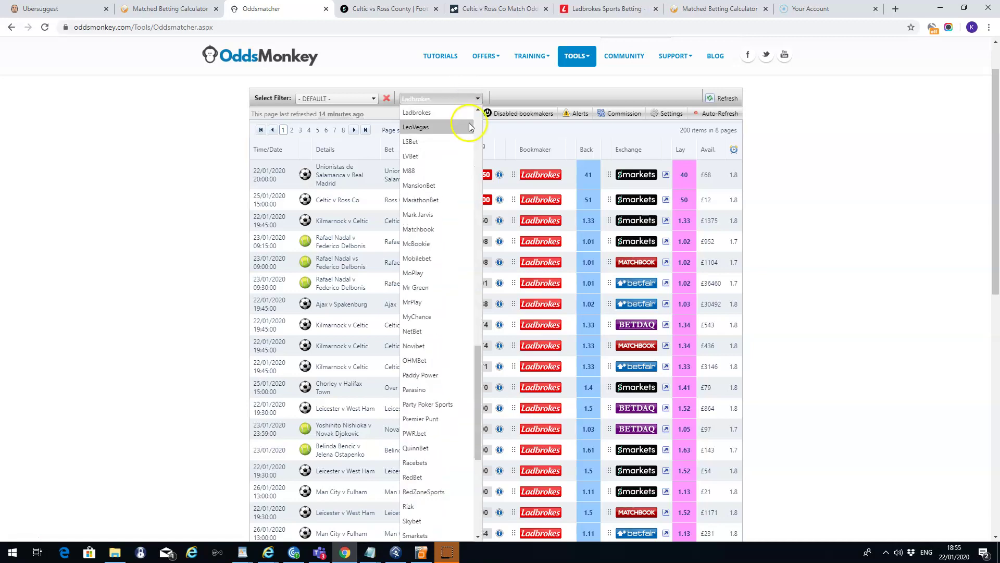
click(907, 148)
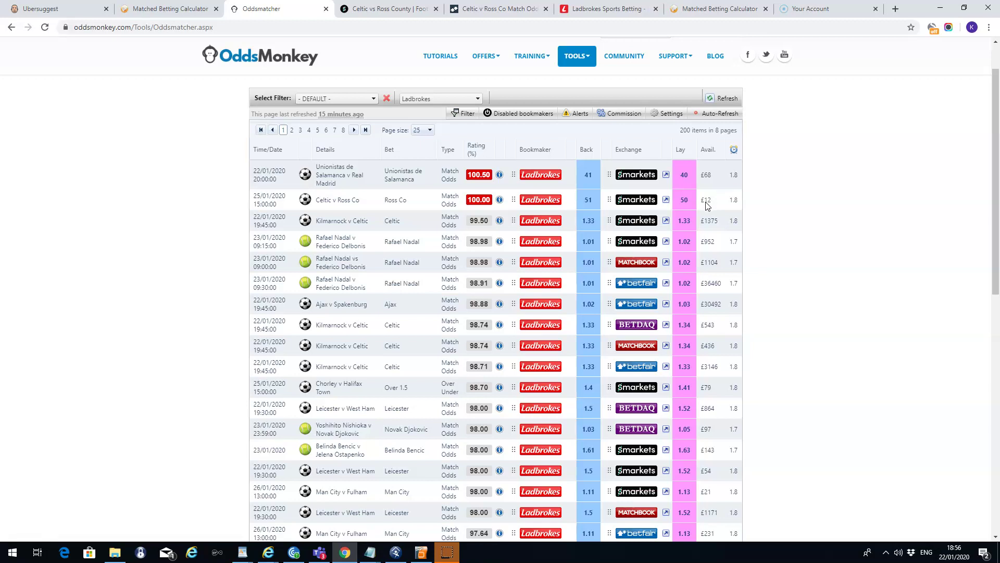
click(581, 203)
click(591, 205)
click(684, 203)
Boost the Ross County odds on the Ladbrokes betslip and review the boosted bet in the matched betting calculator
click(619, 7)
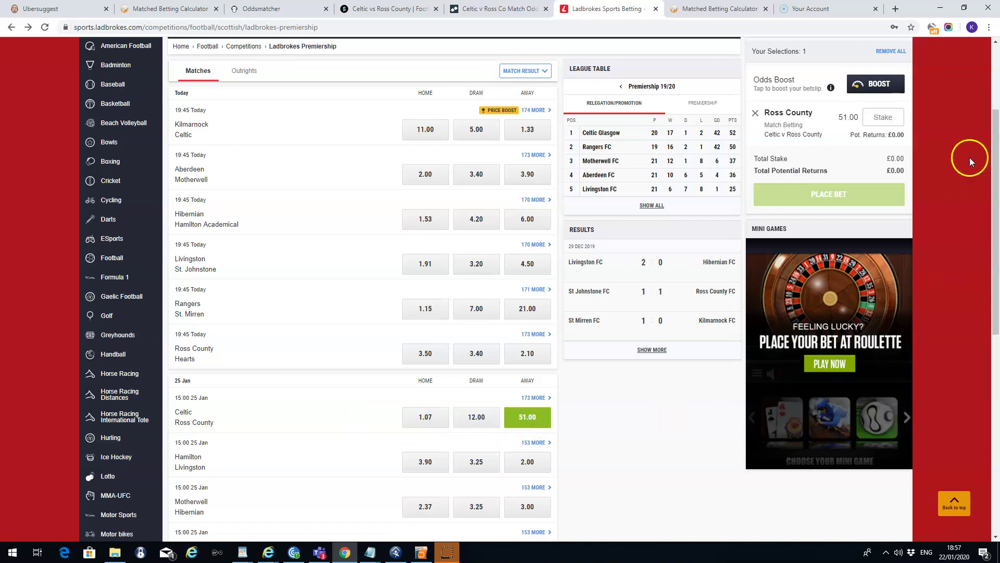
click(879, 89)
click(873, 87)
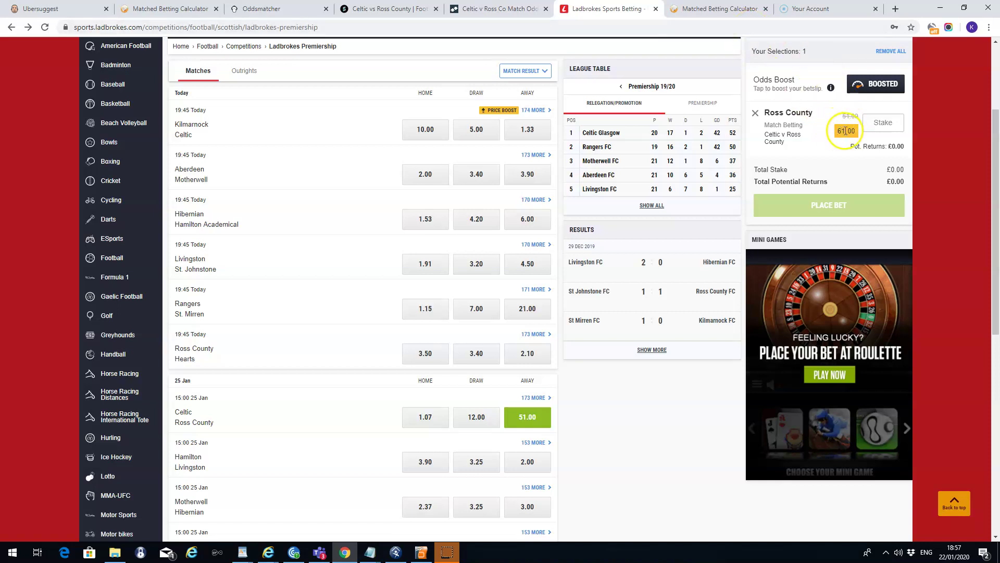
click(729, 17)
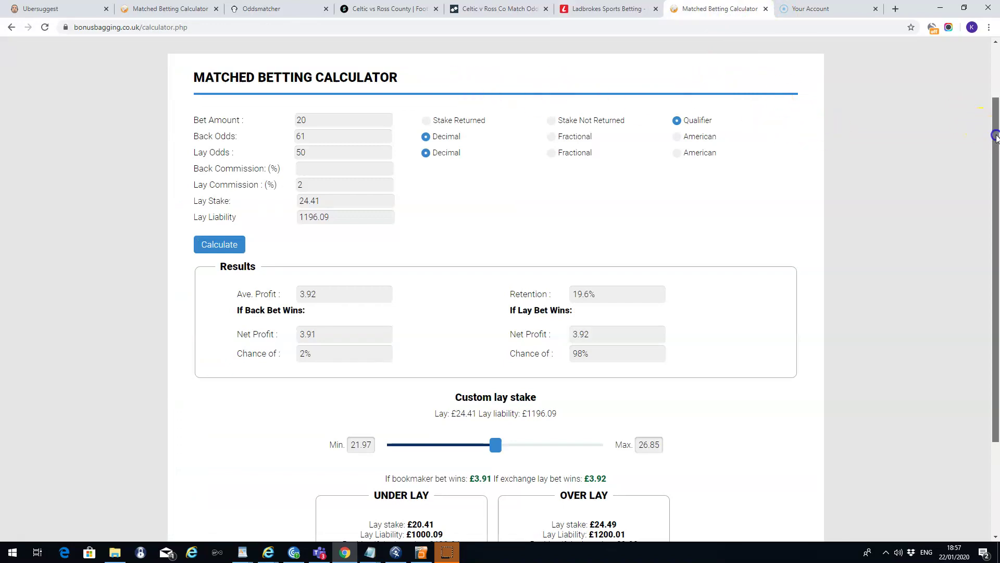
drag(992, 137, 992, 160)
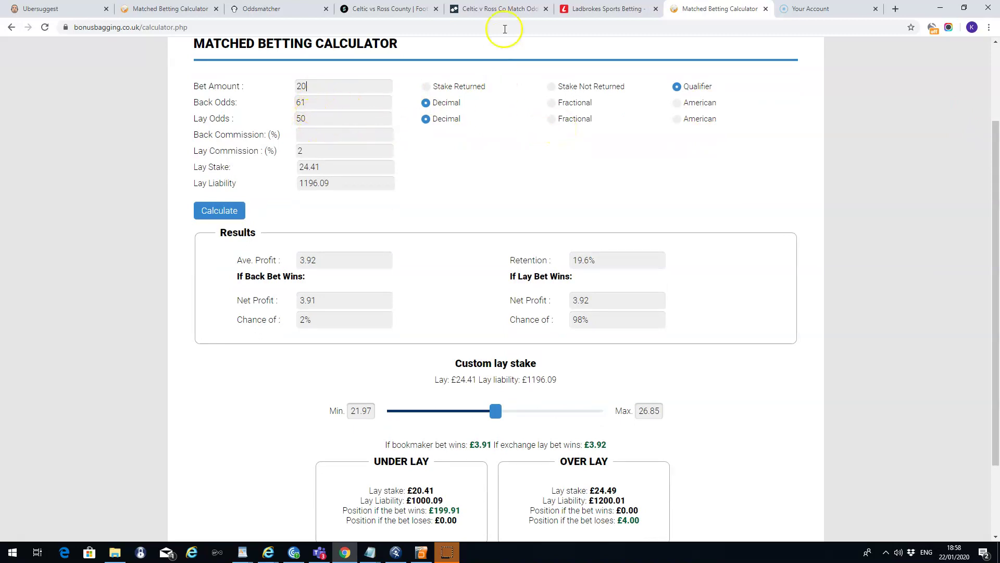
Compare the lay odds and available money for Ross County on Smarkets and on the Betfair Exchange
click(399, 9)
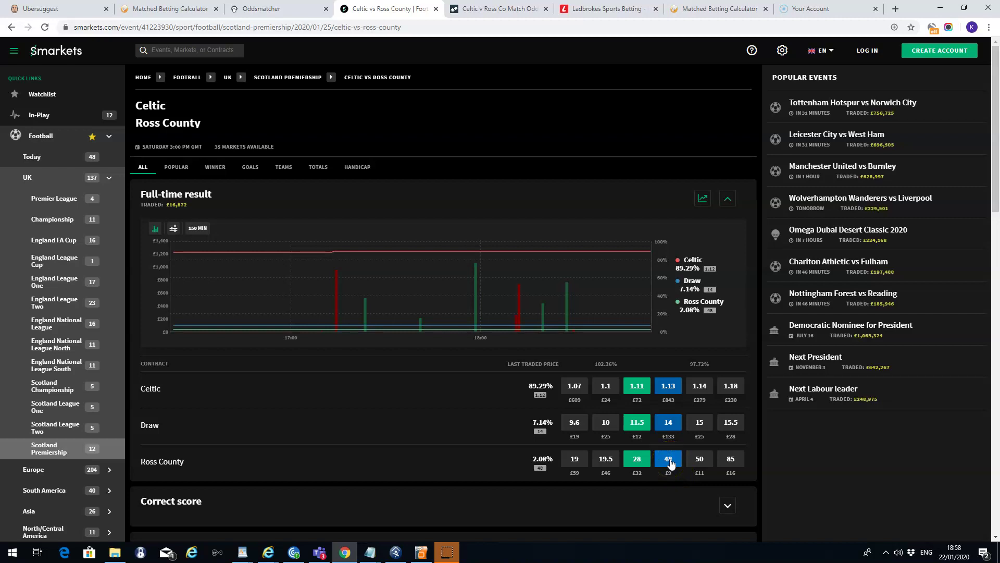
click(671, 464)
click(670, 463)
click(700, 462)
click(731, 461)
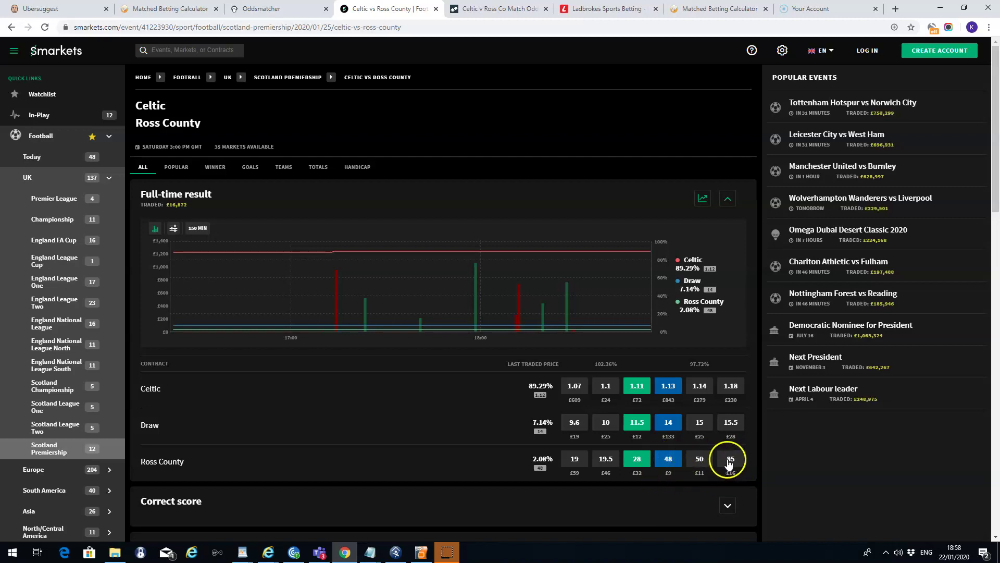
click(735, 464)
click(669, 465)
click(487, 9)
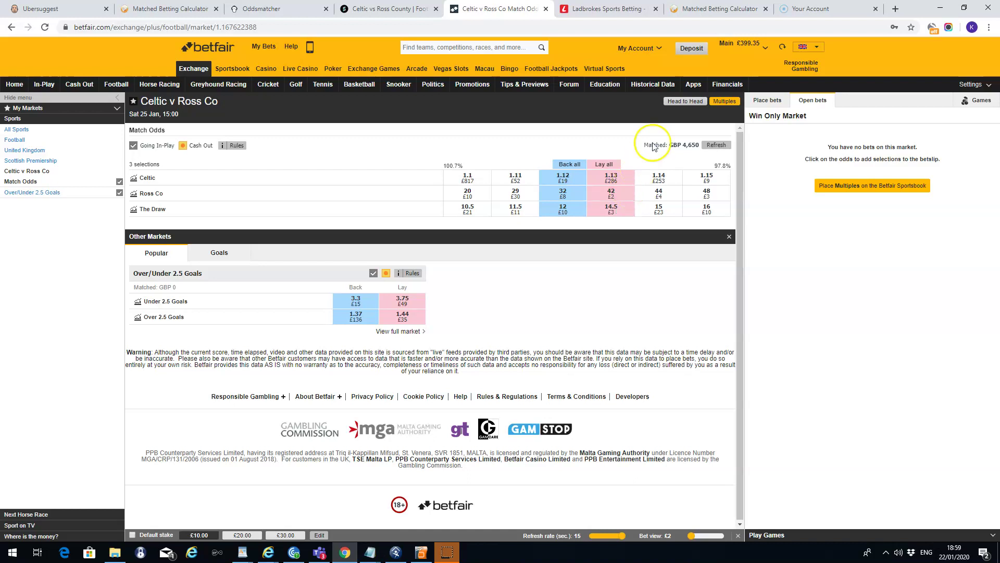
click(395, 10)
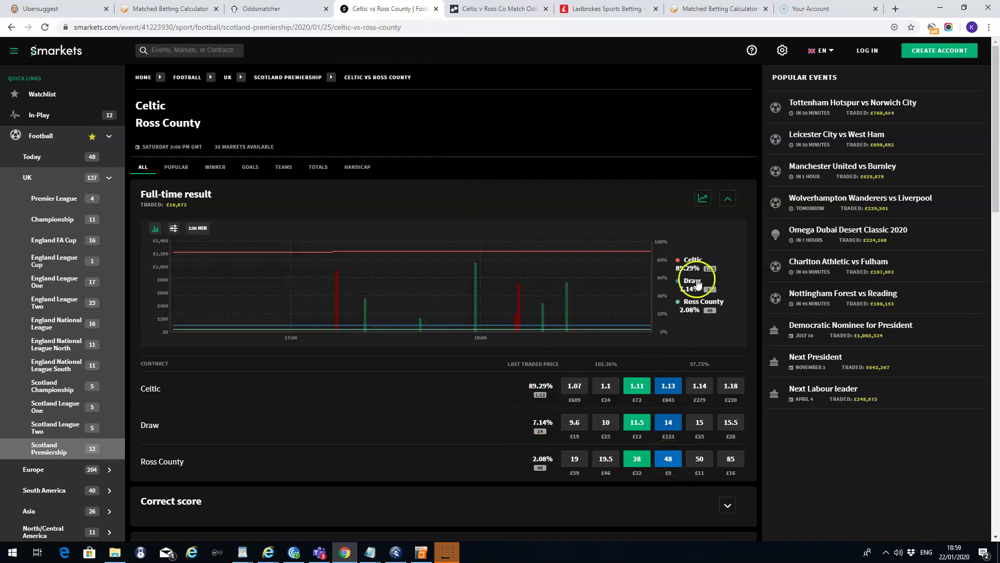
Set the lay odds to 48 in the matched betting calculator and calculate the qualifier's profit
click(721, 10)
click(313, 118)
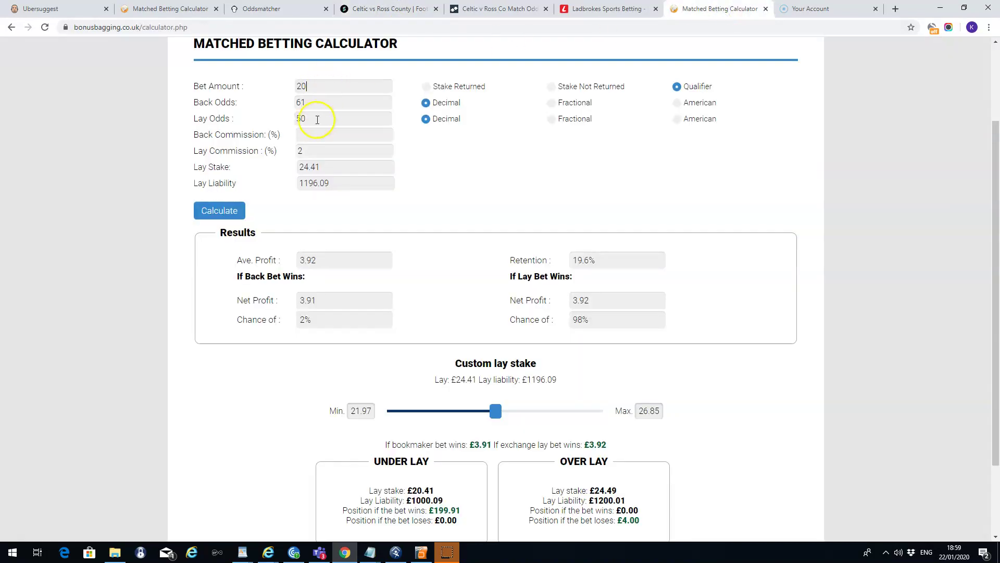
key(BackSpace)
text(48)
click(310, 139)
click(318, 123)
click(223, 209)
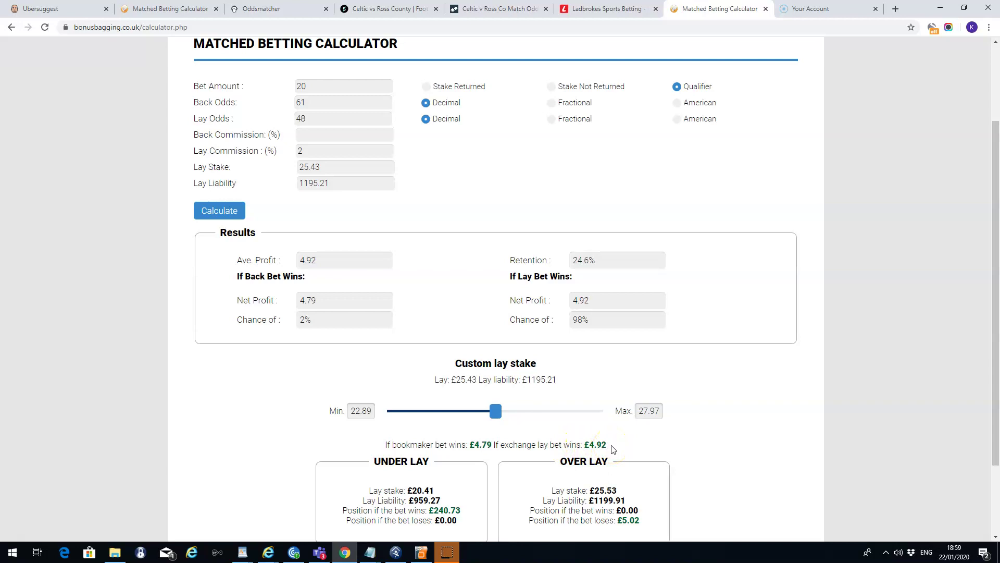
Recalculate the matched bet with a bet amount of 10, and change the lay odds to 42
click(319, 87)
click(223, 208)
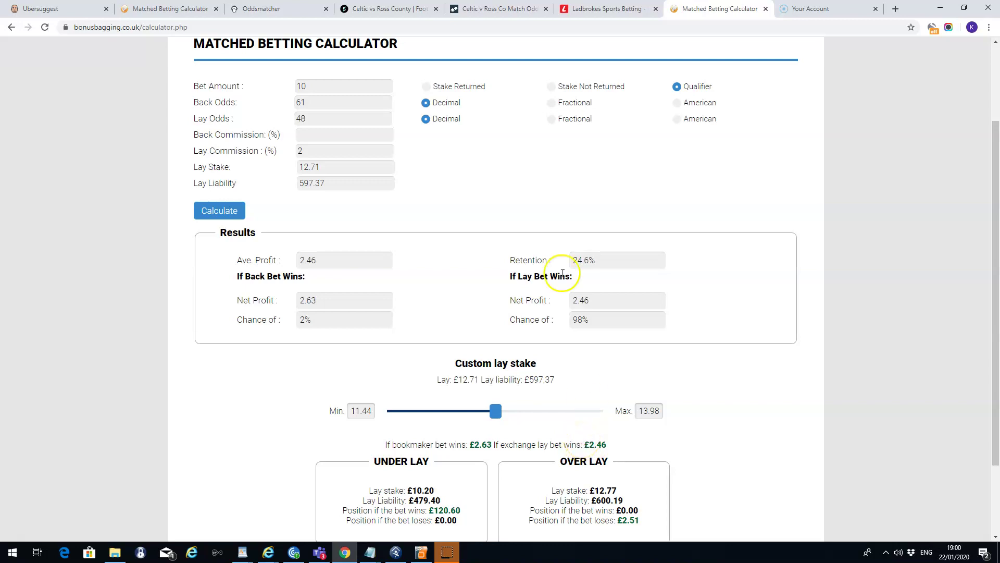
click(315, 120)
key(BackSpace)
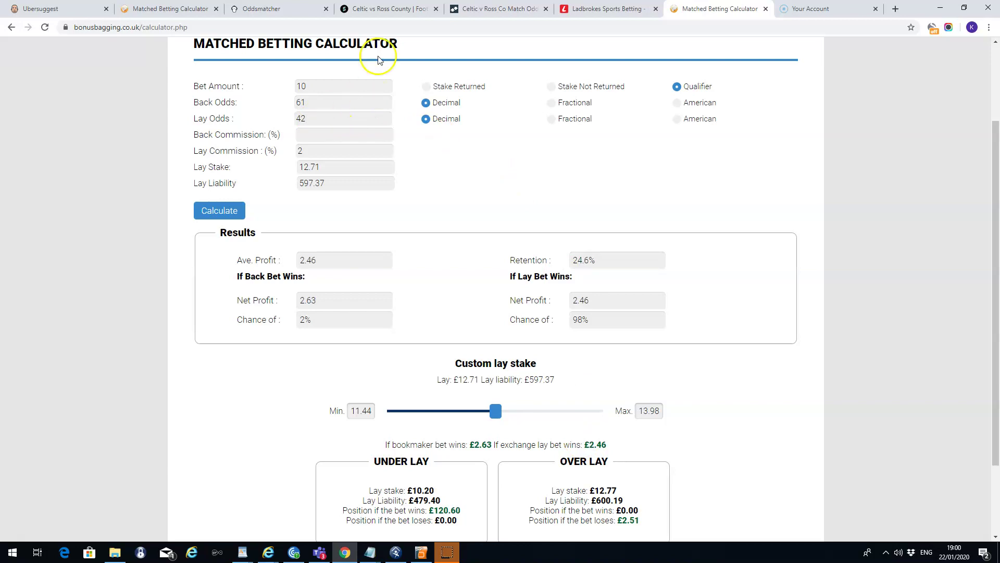
Recheck the current Ross County lay prices on Smarkets and Betfair
click(390, 9)
click(498, 11)
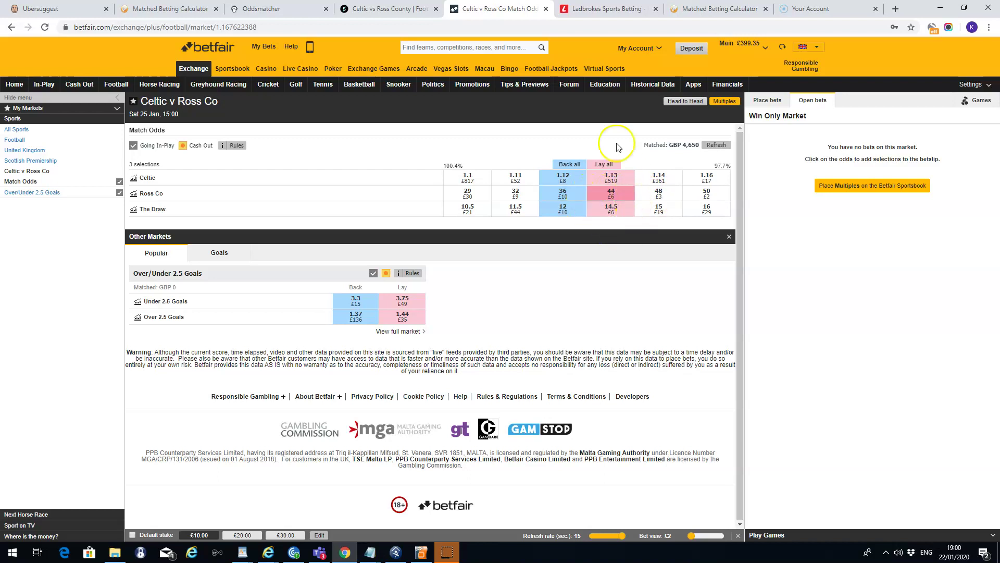
click(398, 9)
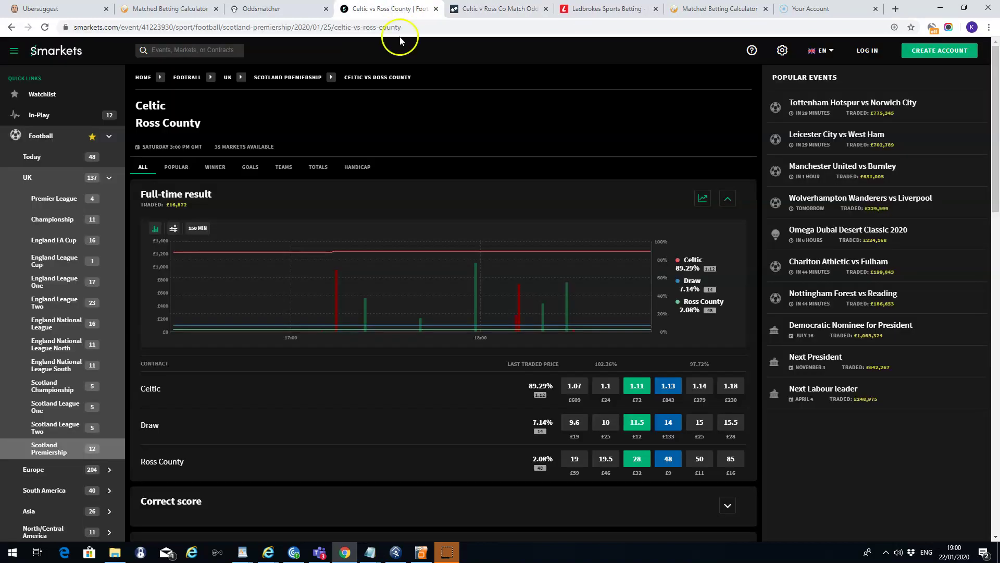
click(669, 461)
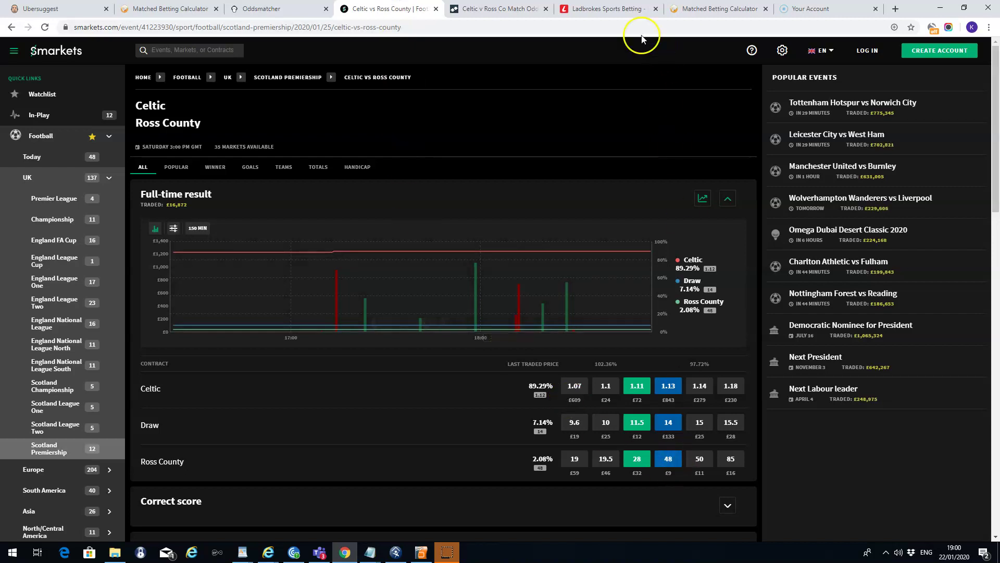
click(508, 11)
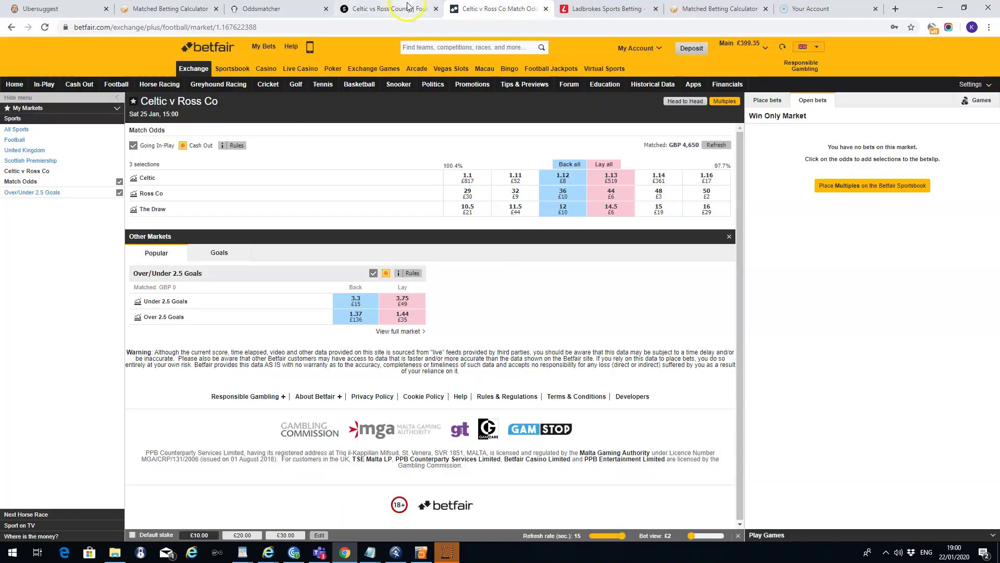
click(182, 9)
click(338, 143)
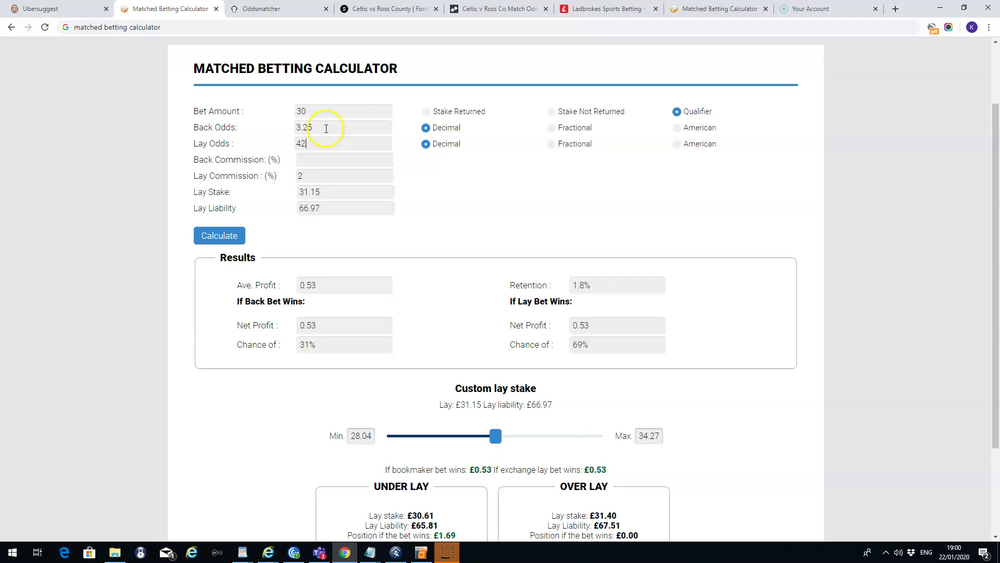
click(711, 9)
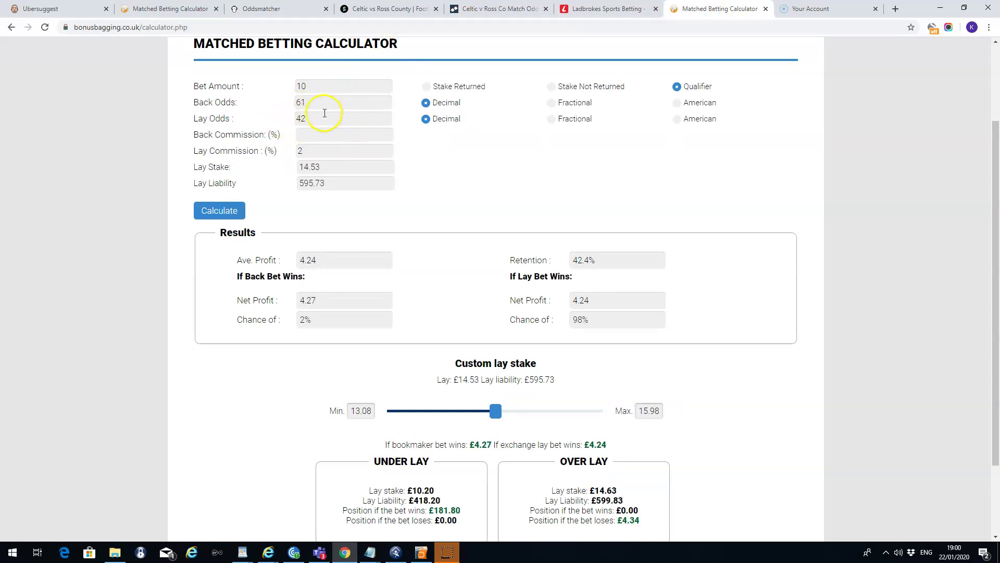
Calculate the matched bet at lay odds of 42, trying a custom lay stake of £14.50
click(228, 211)
mouse_move(495, 414)
mouse_down()
mouse_move(505, 415)
mouse_move(494, 420)
mouse_up()
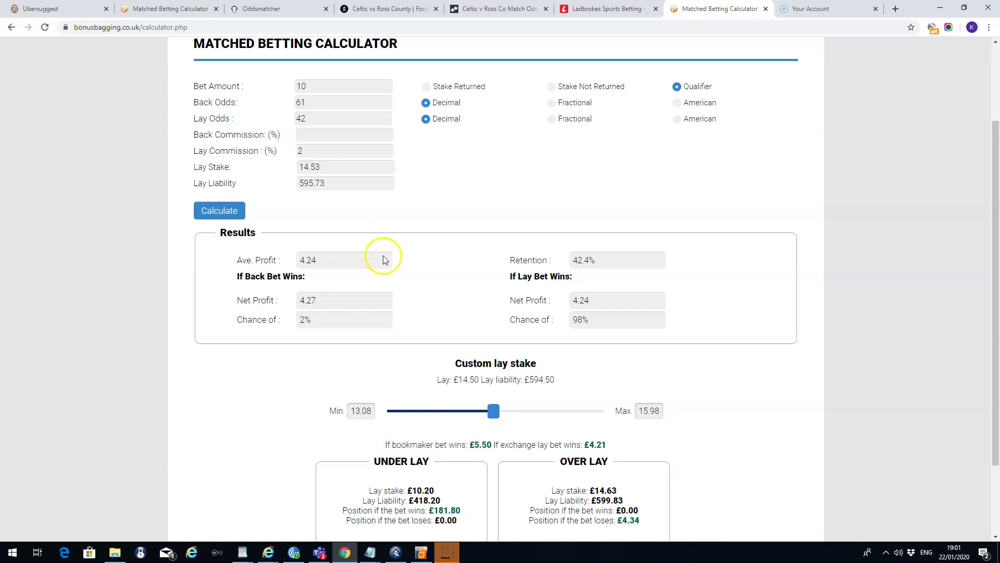
click(218, 212)
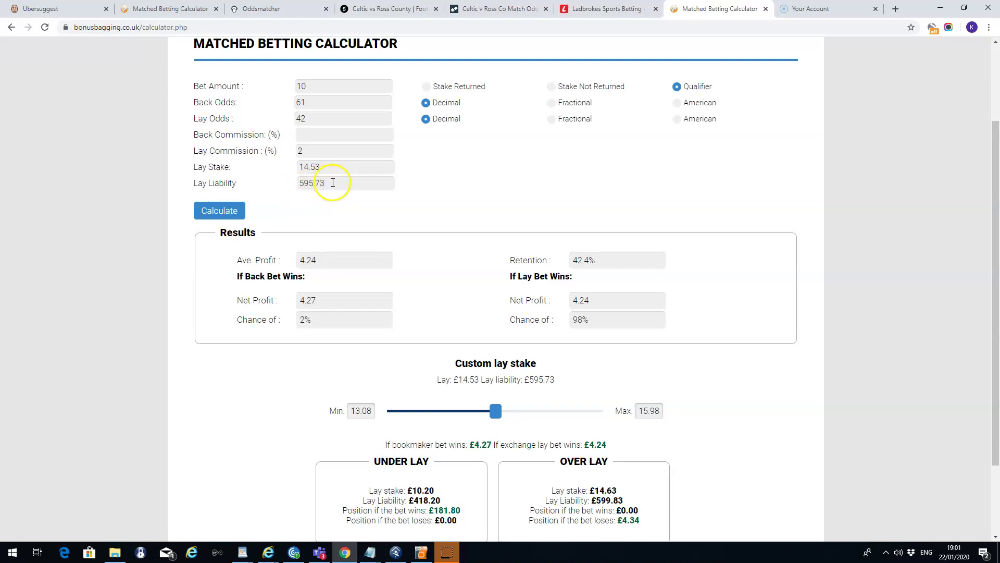
Check the Betfair account balance against the required liability and look over the Smarkets market again
click(402, 10)
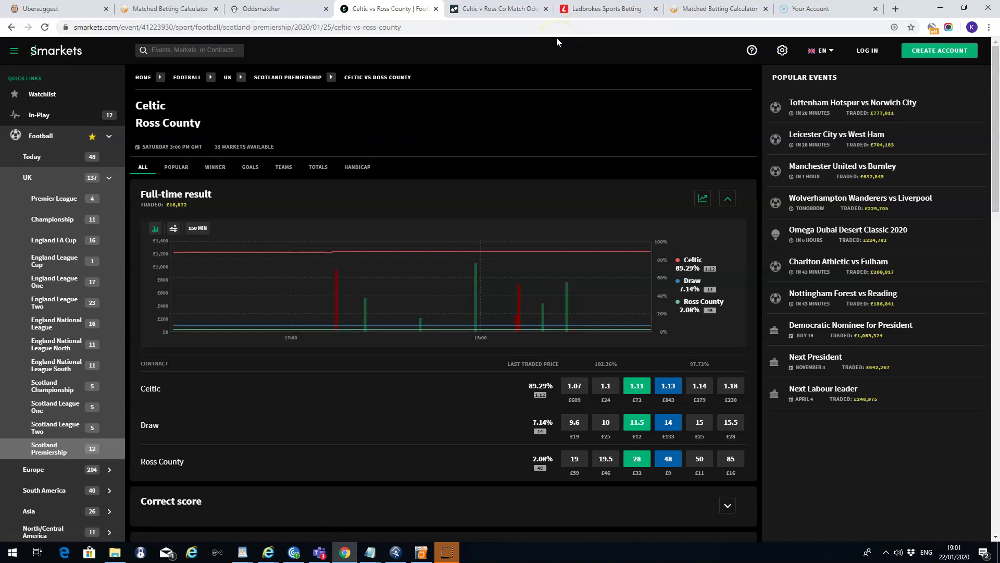
click(515, 9)
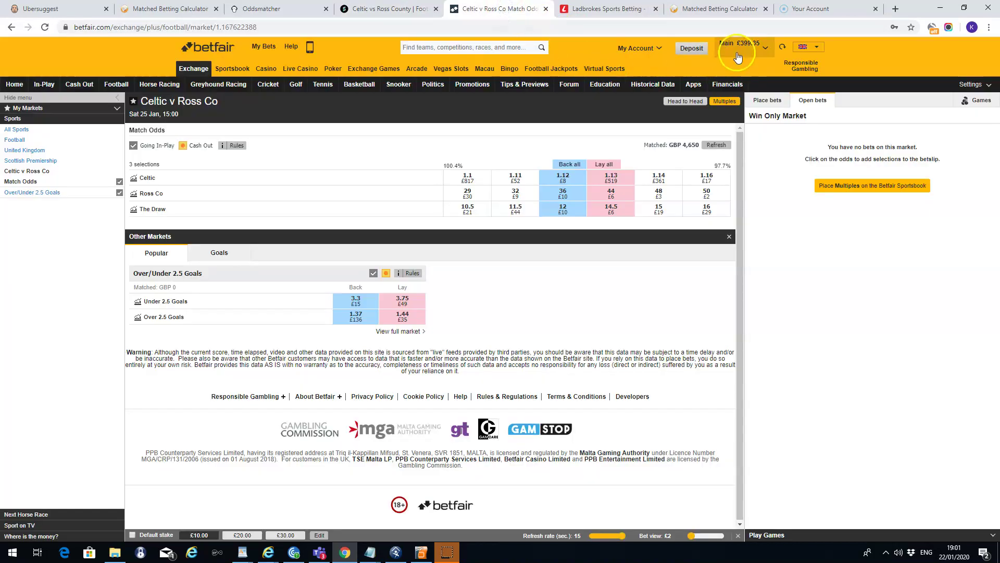
click(406, 11)
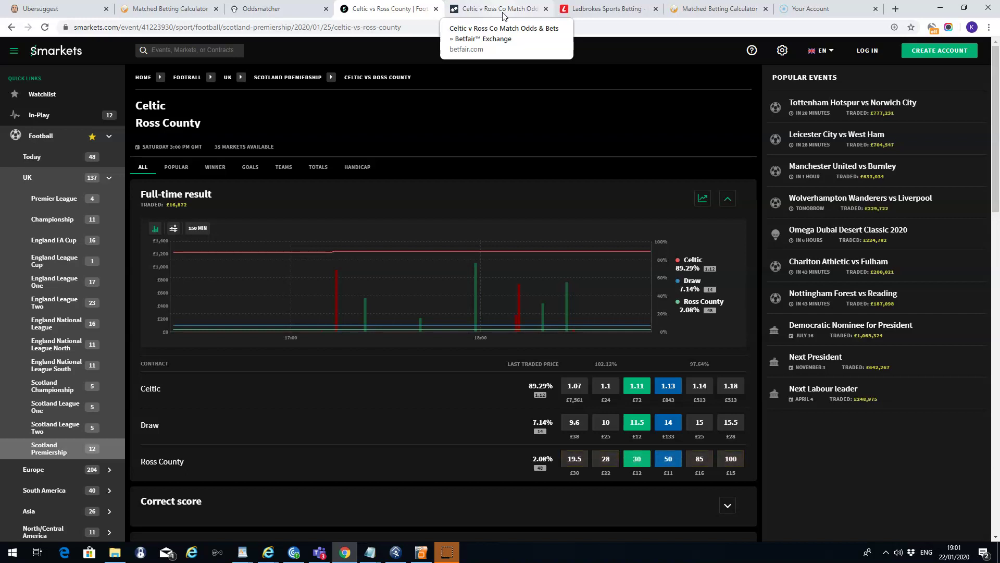
Switch to the Price Boosts summary slide in OpenOffice Impress
click(447, 554)
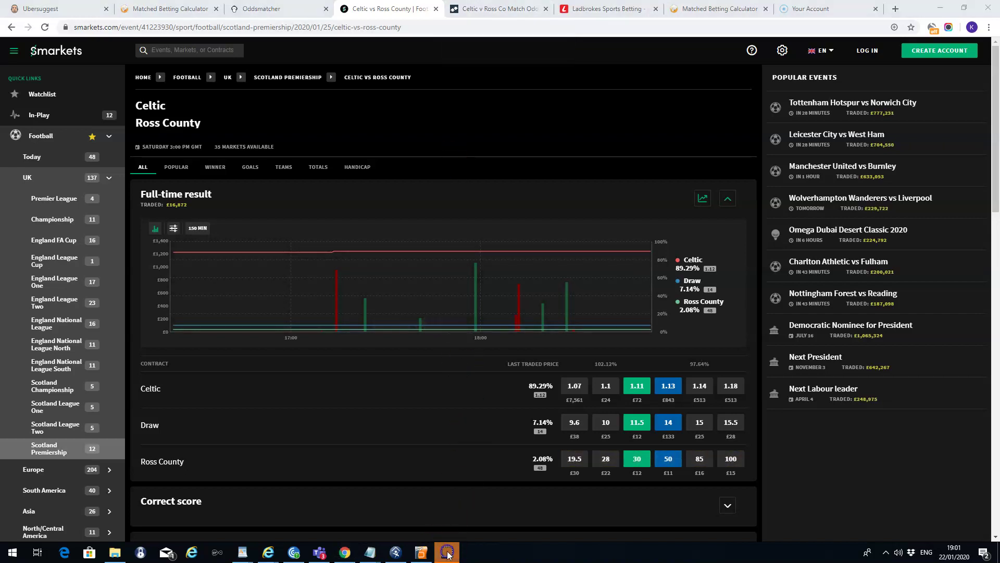
click(422, 553)
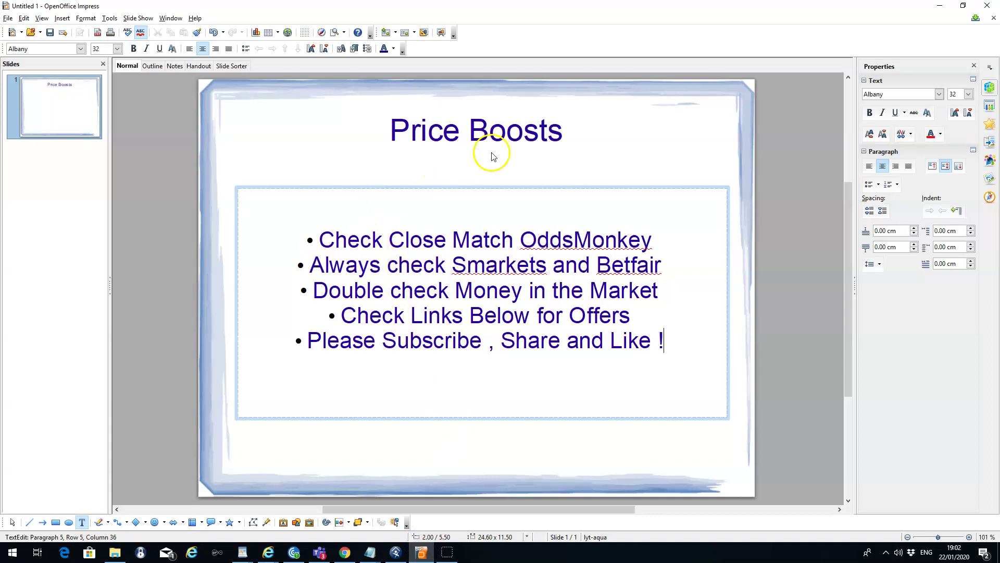